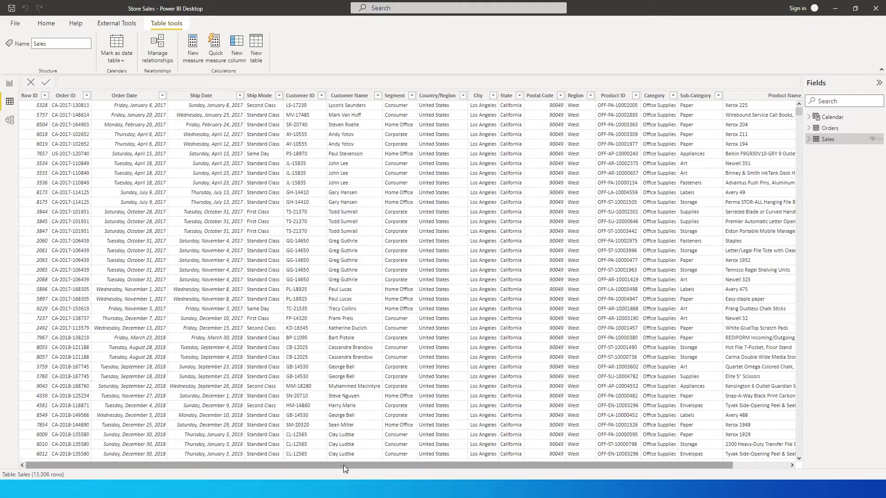
Select the Sales table's Customer ID column in Data view and bring up its context menu.
drag(344, 465, 281, 470)
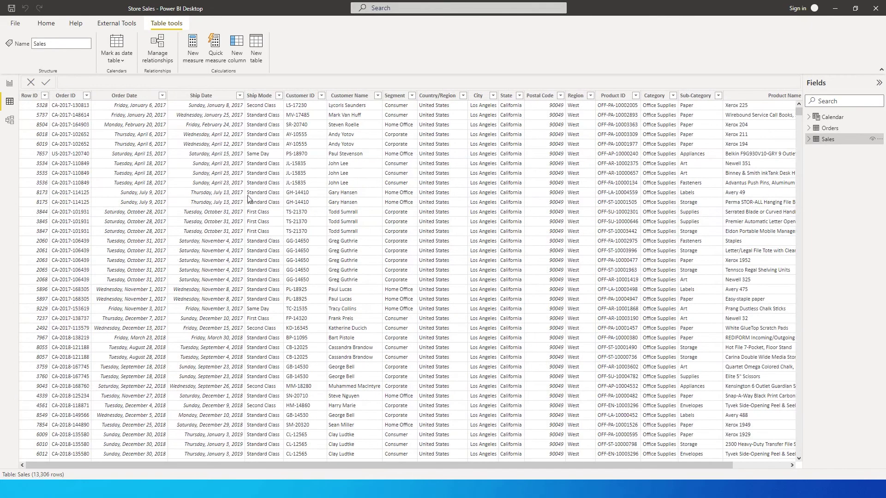
click(310, 97)
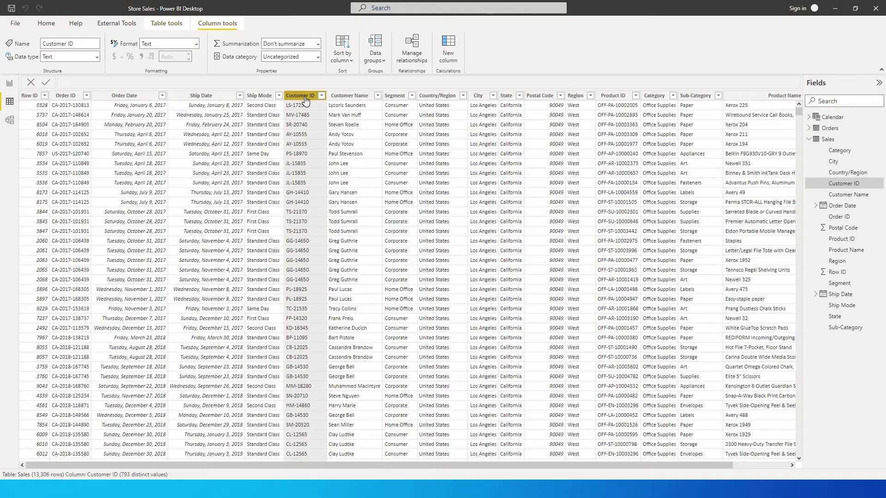
right_click(303, 99)
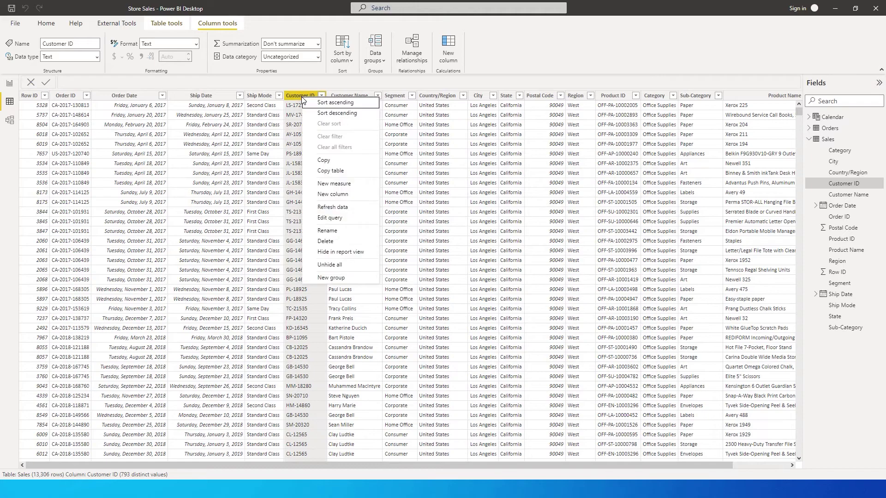
Edit the Sales query, unpivot every column except Customer ID, and apply the changes.
click(880, 139)
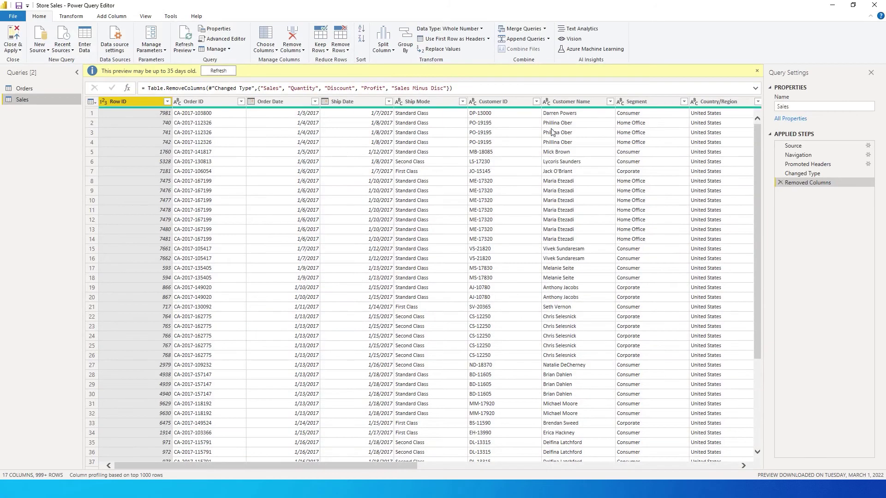
drag(364, 466, 337, 473)
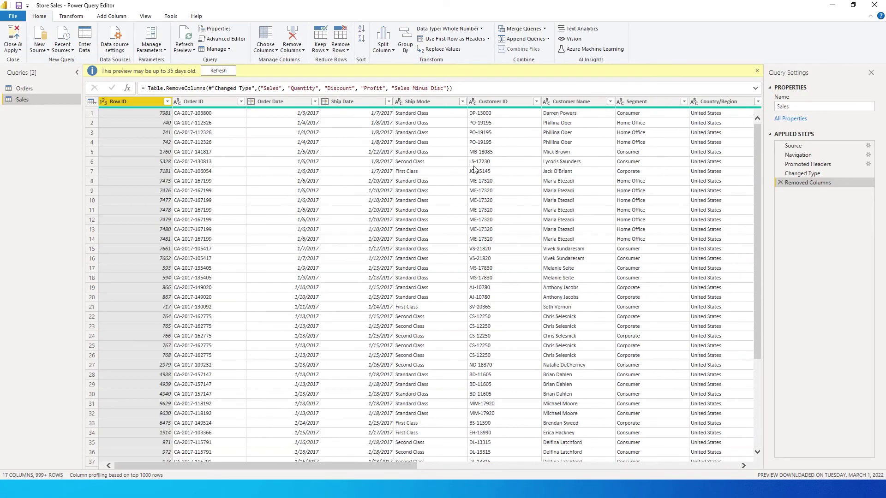
right_click(502, 103)
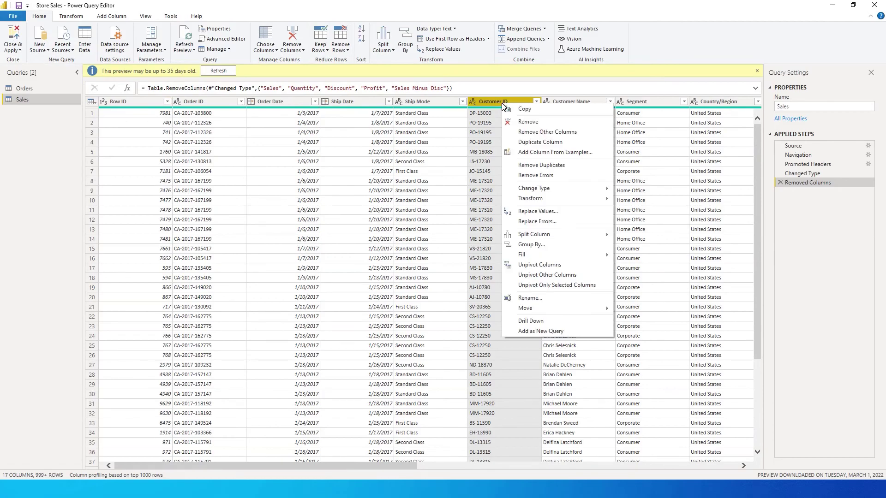
click(561, 275)
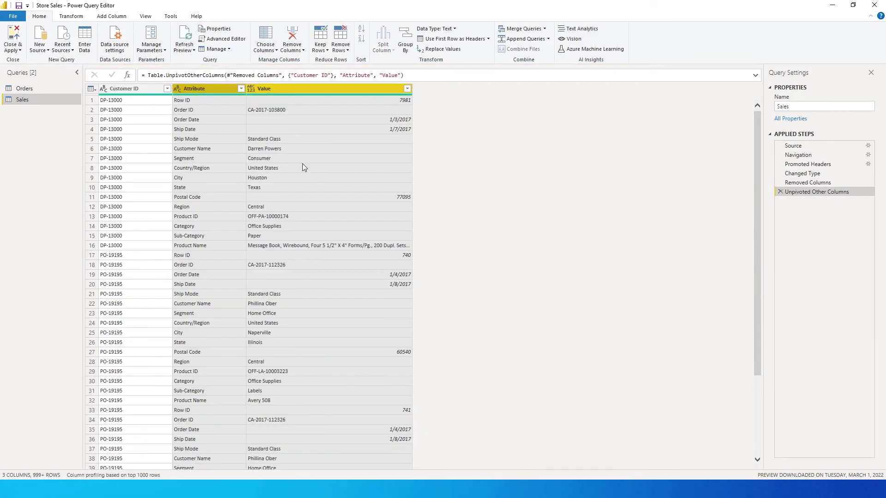
click(13, 50)
Add the Attribute field to Page 2 as a tall list.
key(Escape)
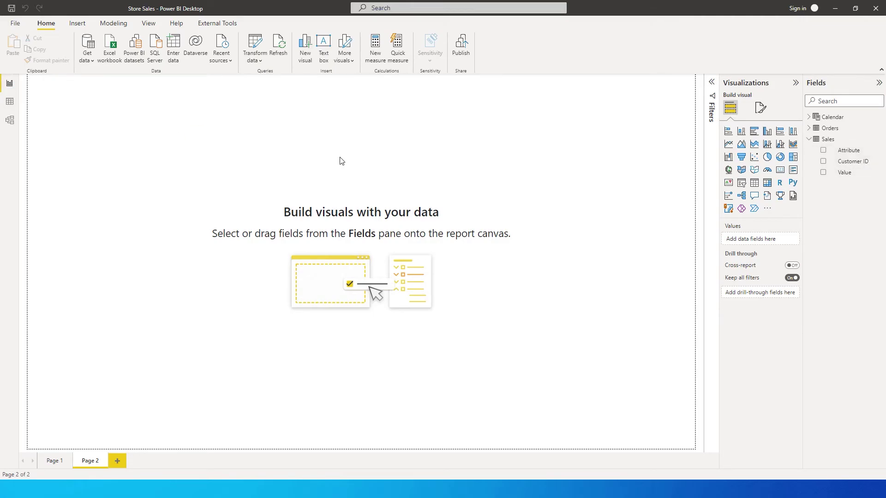
click(826, 151)
drag(146, 189, 190, 252)
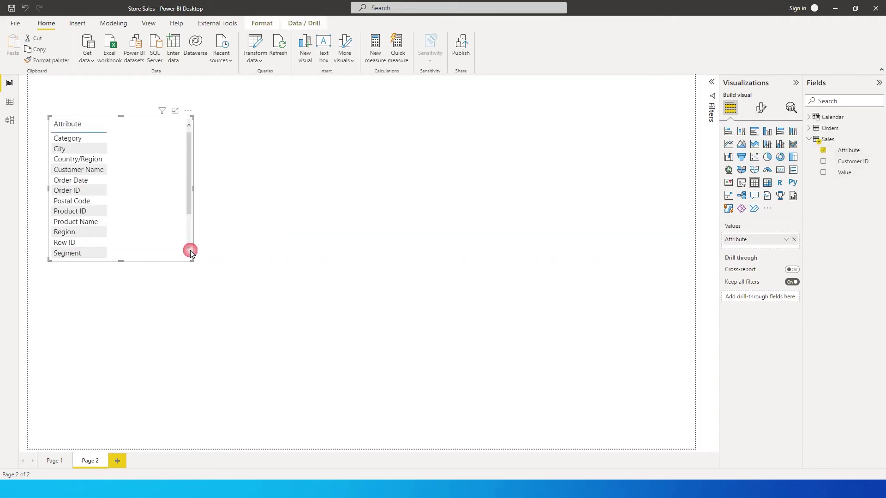
drag(123, 262, 120, 360)
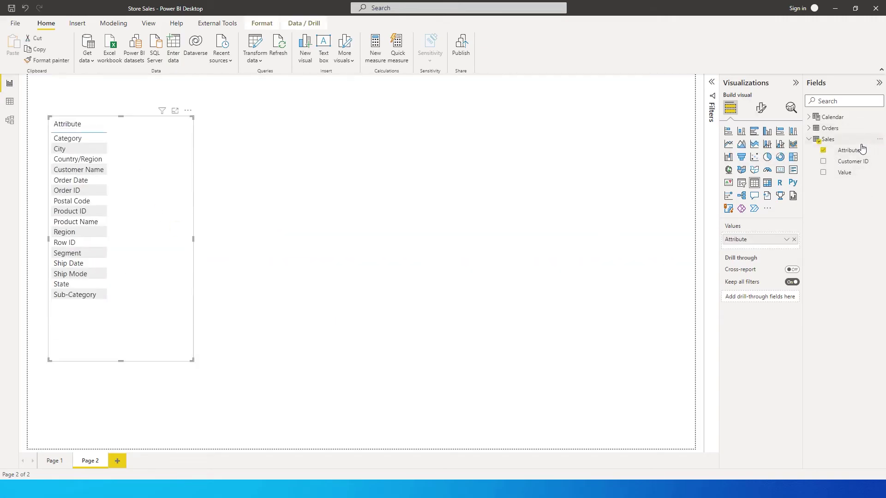
Rename the Attribute field to 'Slicer' and turn the list into a checkbox slicer.
click(880, 151)
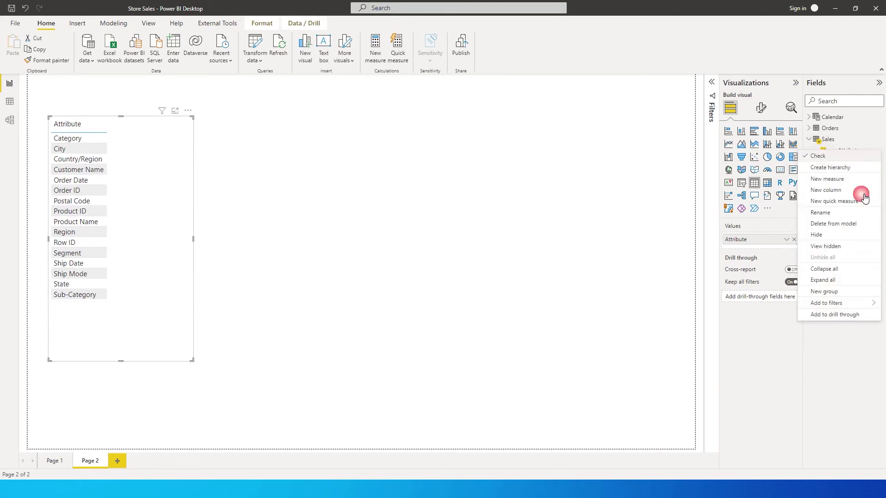
click(840, 222)
text(Sli)
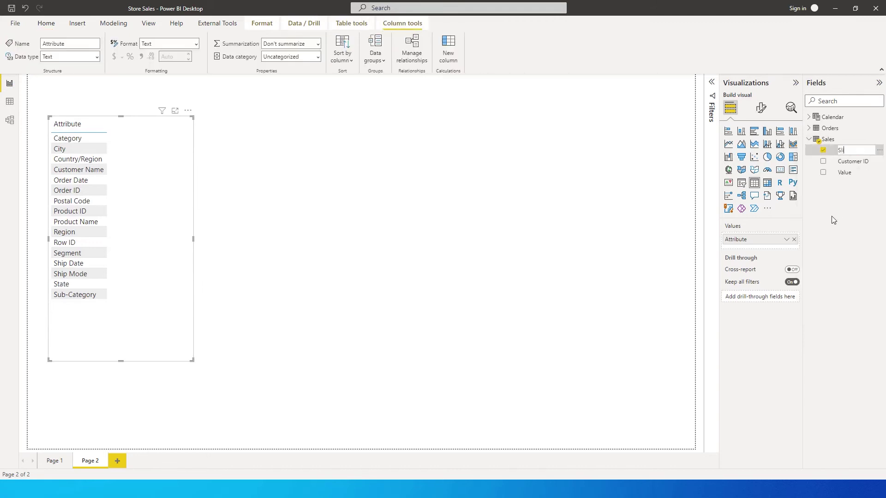
text(cer)
key(Return)
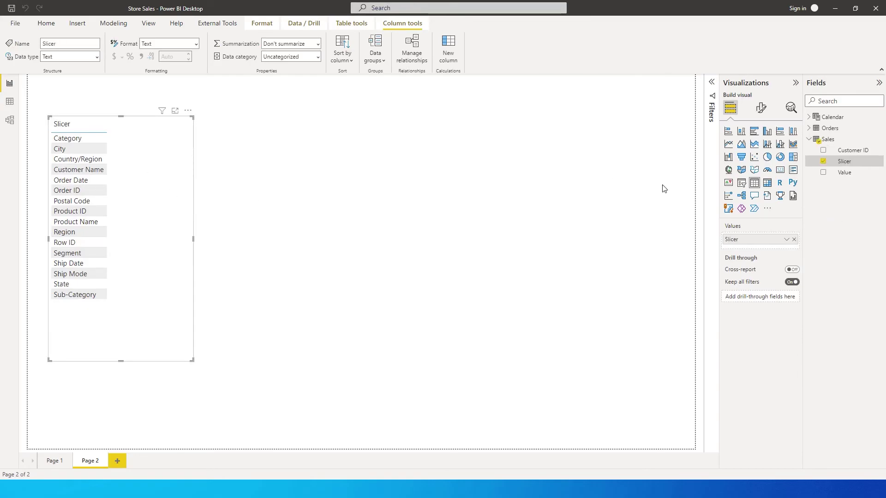
click(742, 183)
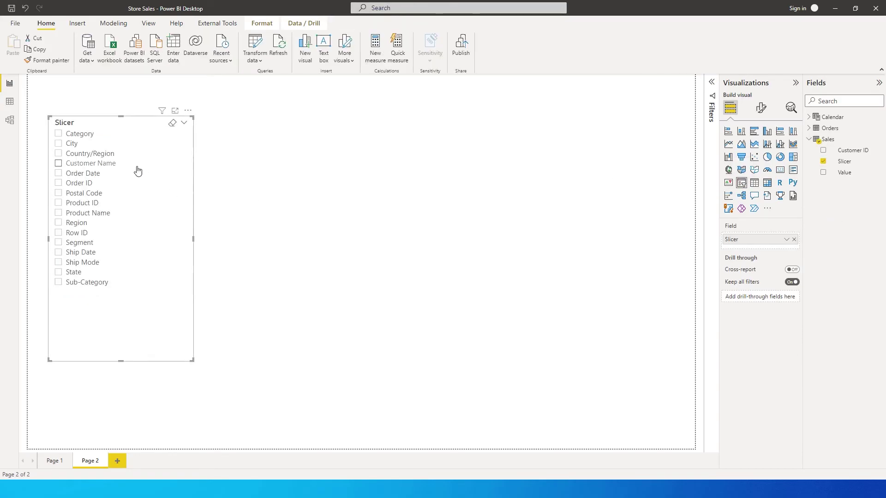
Add a large matrix with Customer ID rows and First Value of Value beside the slicer.
click(452, 183)
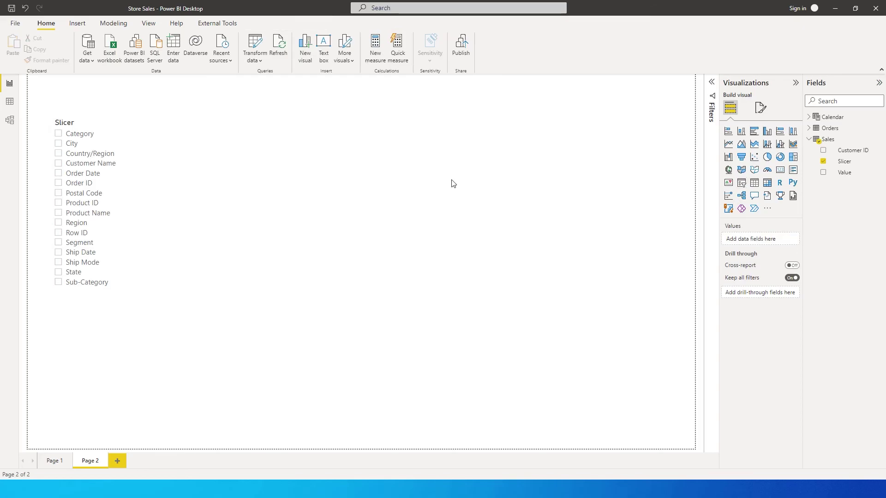
click(767, 183)
drag(199, 360, 531, 163)
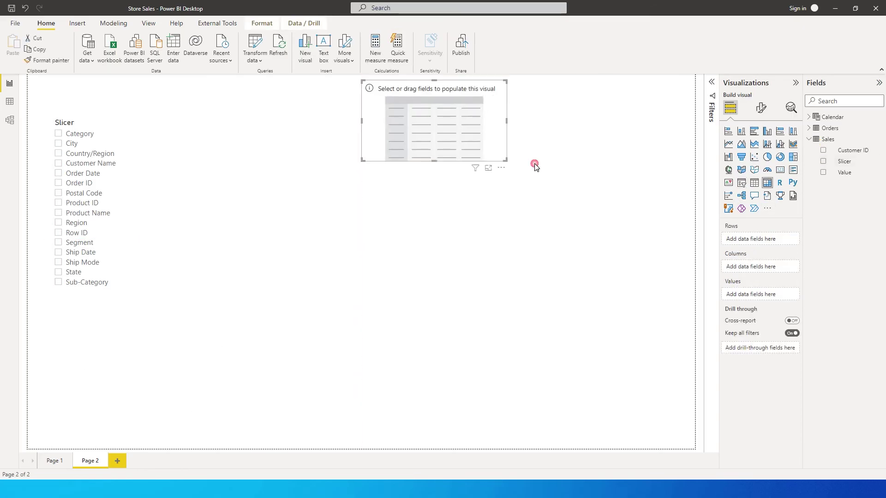
drag(484, 143, 437, 256)
drag(488, 300, 627, 387)
drag(449, 233, 394, 178)
drag(572, 333, 625, 388)
click(824, 172)
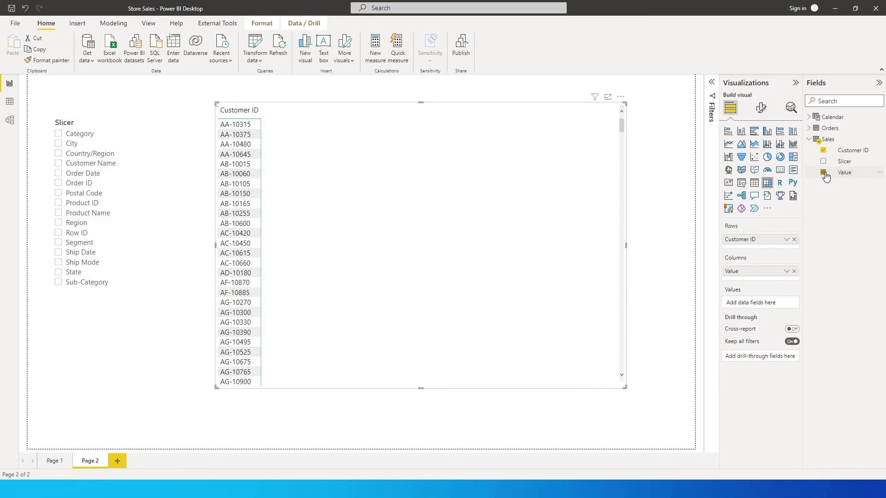
drag(765, 272, 761, 303)
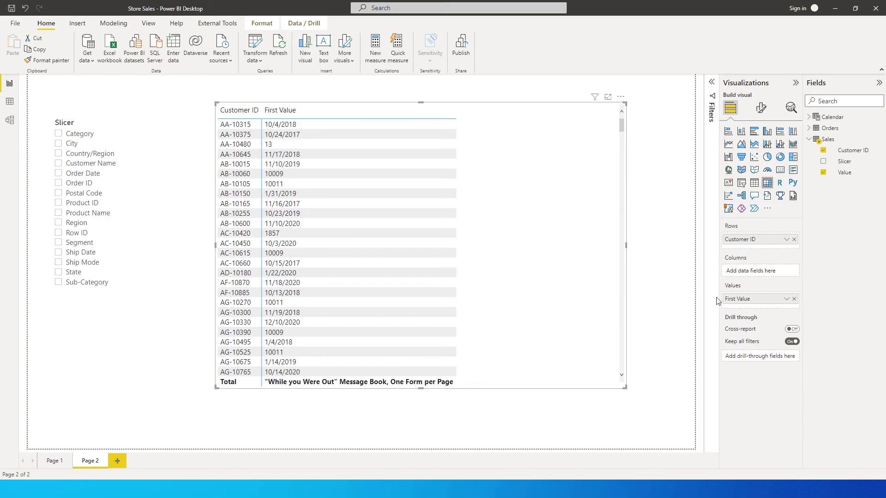
Put the Slicer field in the matrix columns and turn column and row subtotals Off.
drag(851, 167, 764, 274)
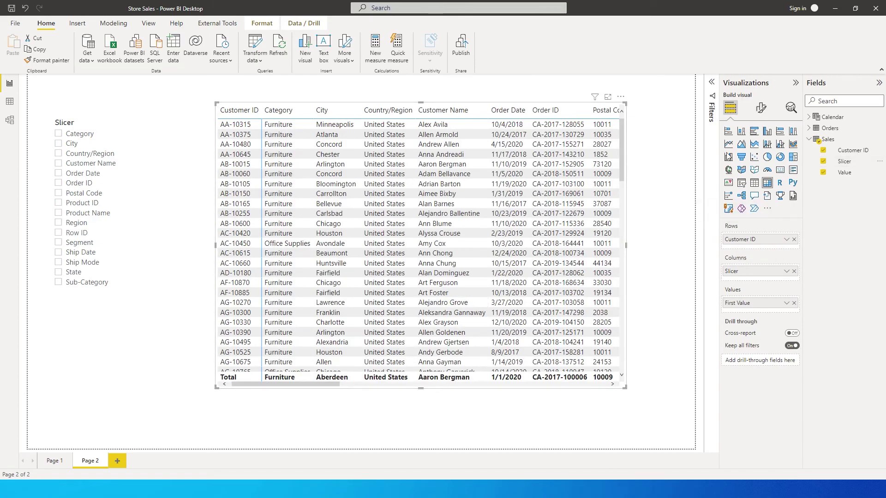
click(761, 108)
click(792, 265)
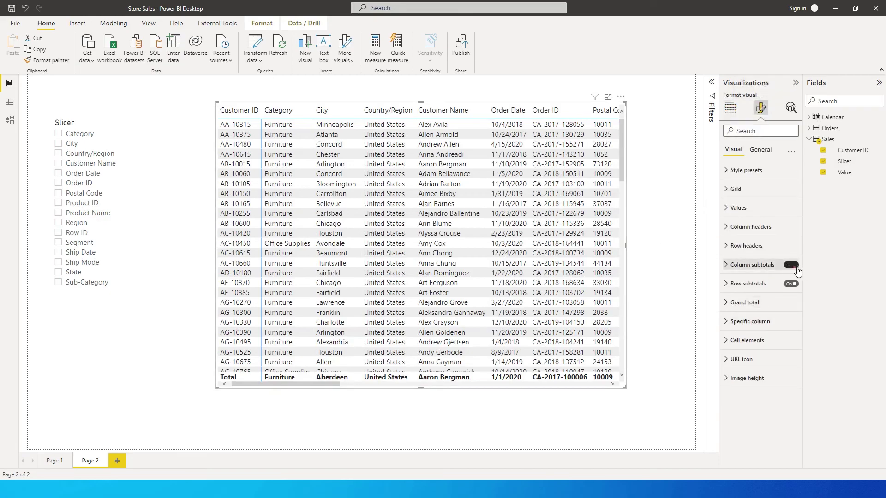
click(792, 284)
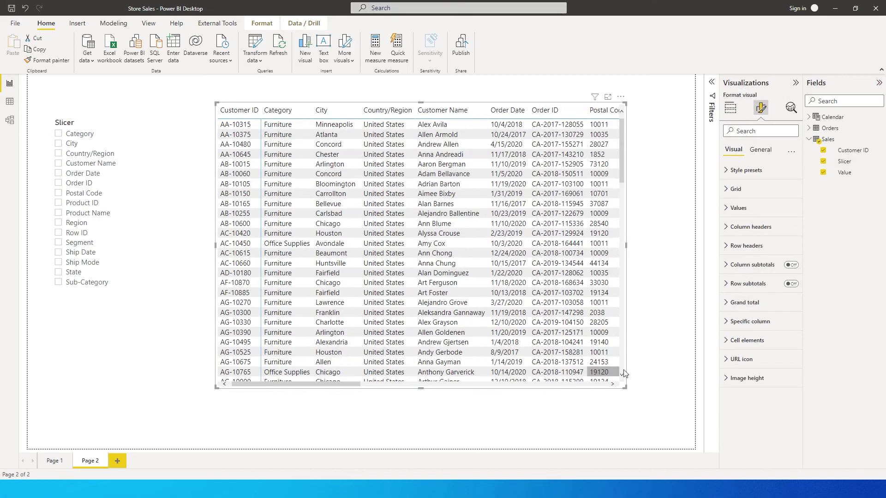
Enlarge the matrix toward the lower right and test the slicer by ticking Category.
drag(625, 388, 676, 404)
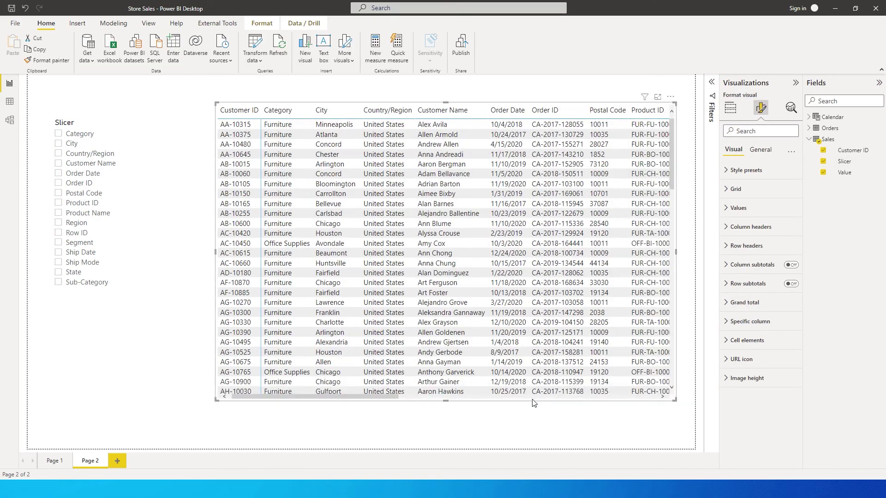
mouse_move(529, 402)
mouse_down()
mouse_move(493, 397)
mouse_move(523, 395)
mouse_up()
drag(605, 389, 685, 407)
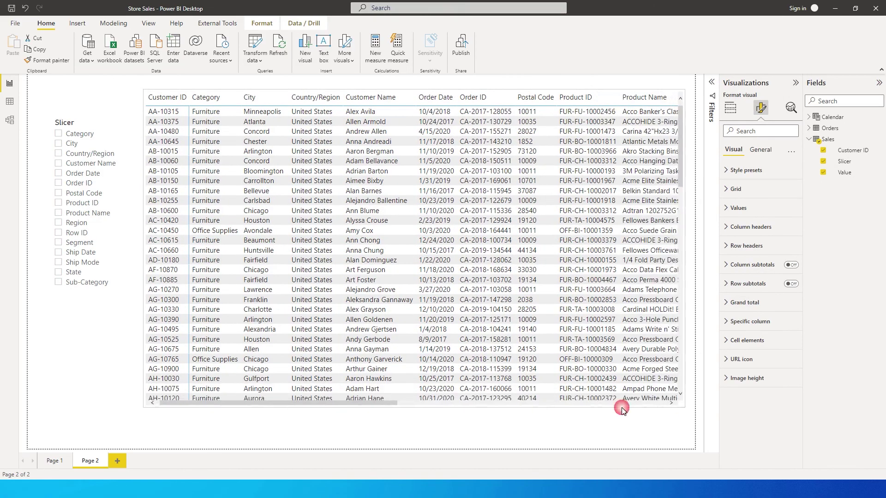
click(84, 135)
Clear Category and narrow the slicer along the page's left edge.
click(369, 164)
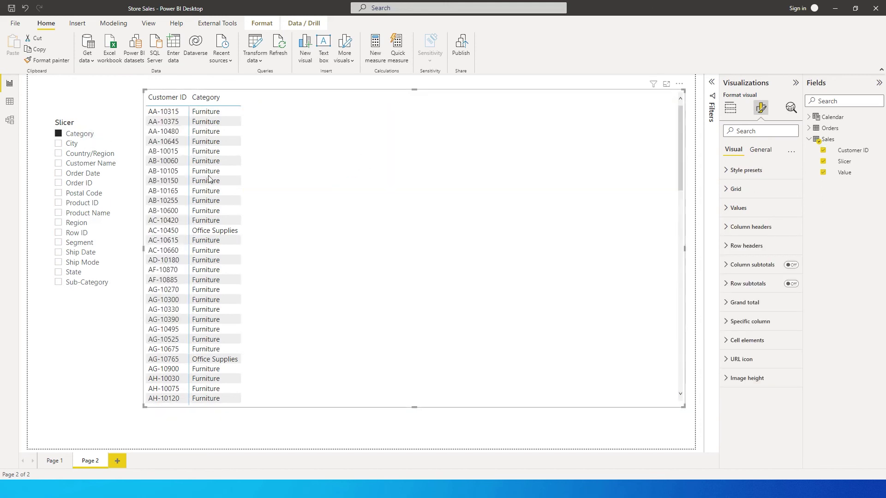
click(115, 137)
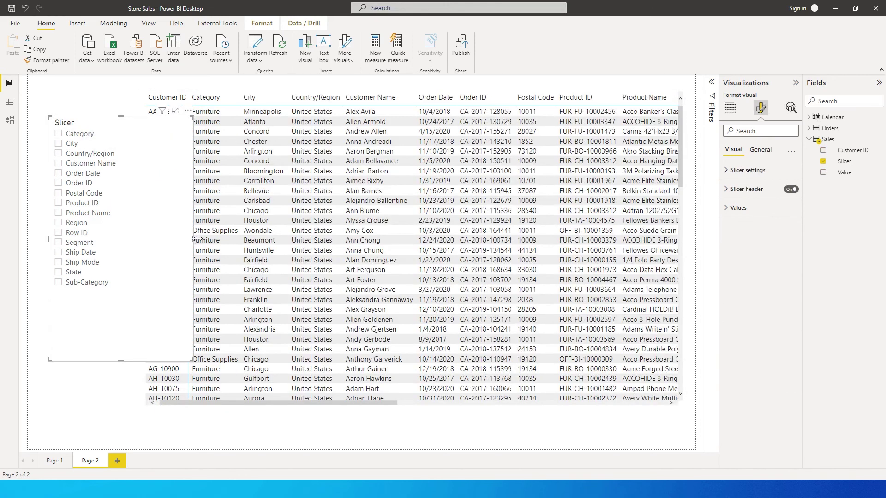
drag(193, 239, 143, 240)
drag(98, 127, 78, 122)
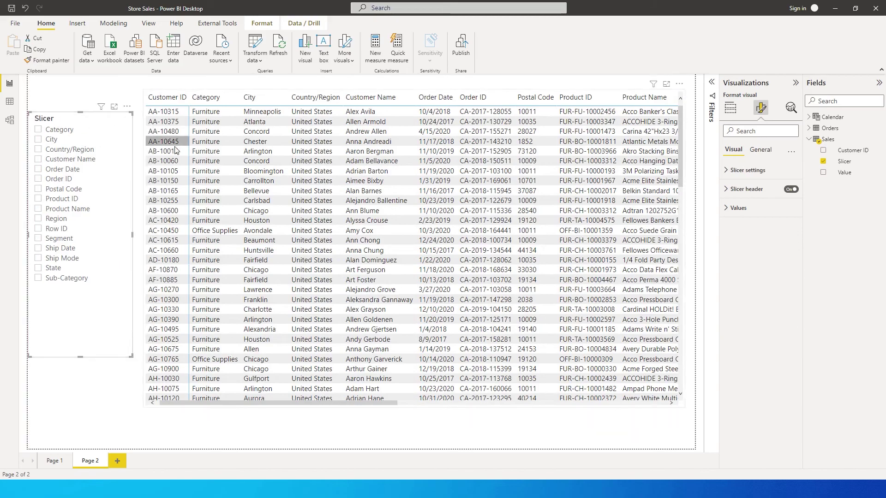
Turn the slicer's Multi-select with CTRL Off and test it by ticking Category.
click(736, 170)
click(736, 251)
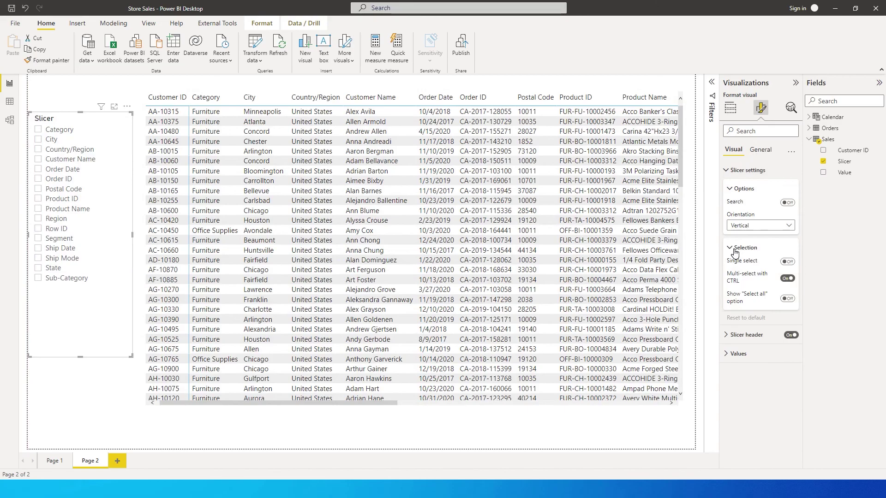
click(736, 251)
click(737, 255)
click(54, 133)
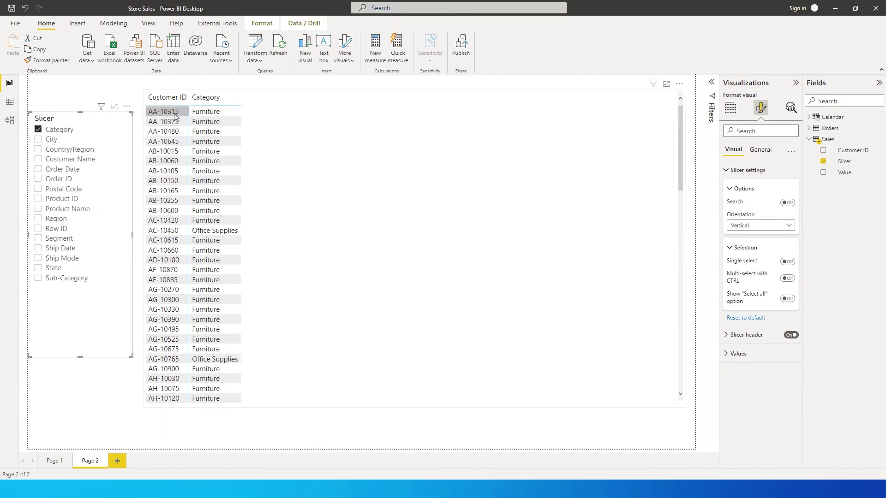
Tick Customer Name, Postal Code, Region, State, Sub-Category, Category and City in the slicer.
click(64, 130)
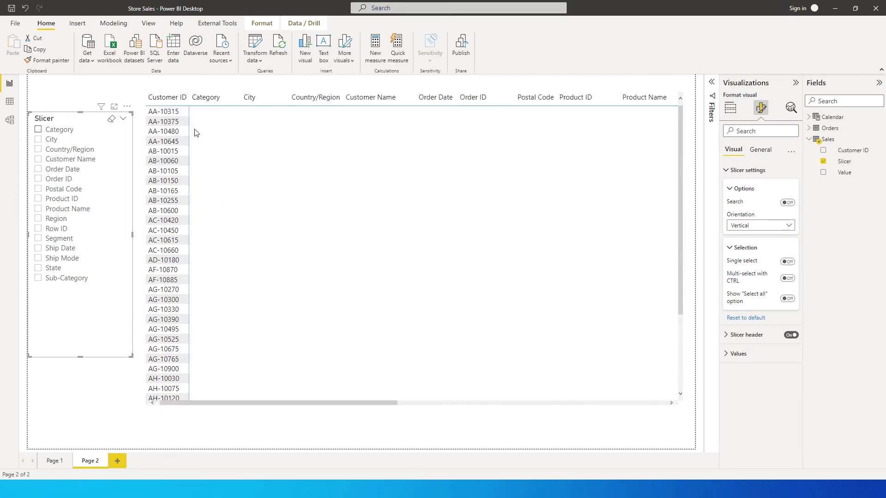
click(62, 169)
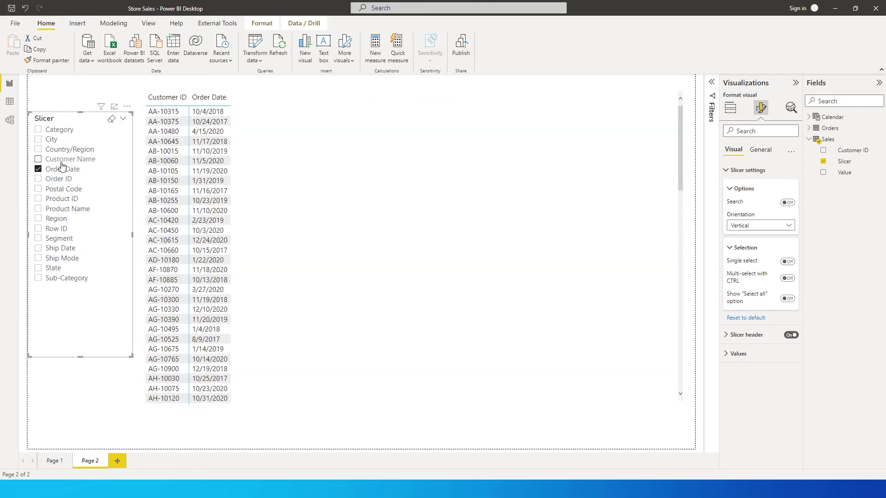
click(62, 170)
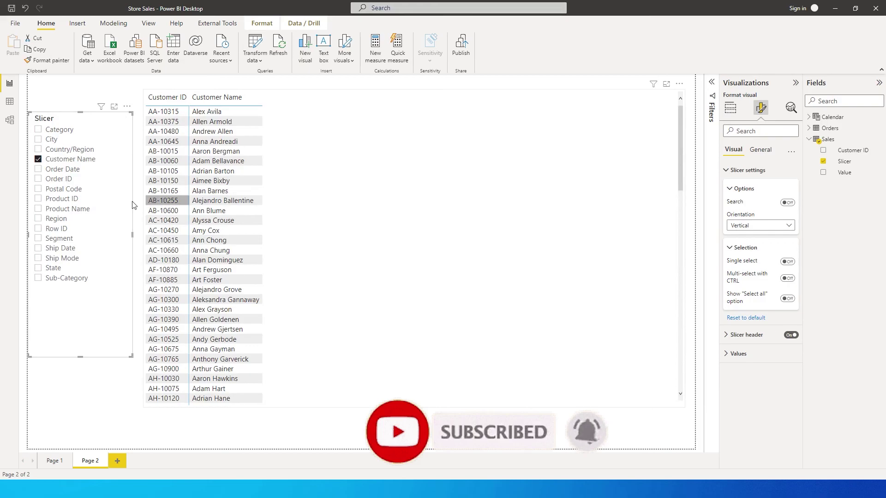
click(66, 189)
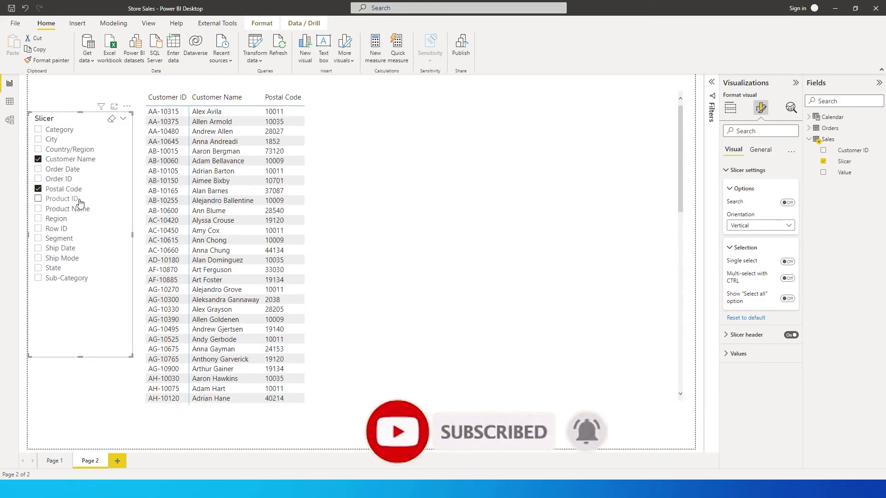
click(62, 222)
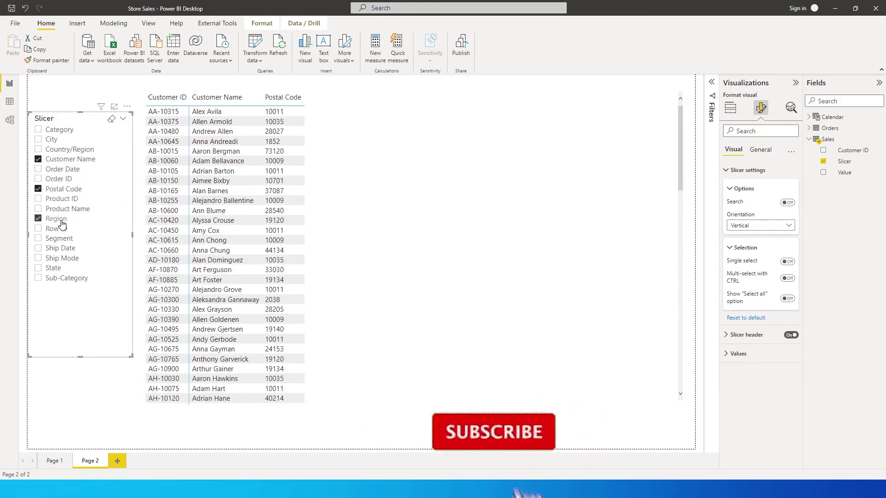
click(63, 269)
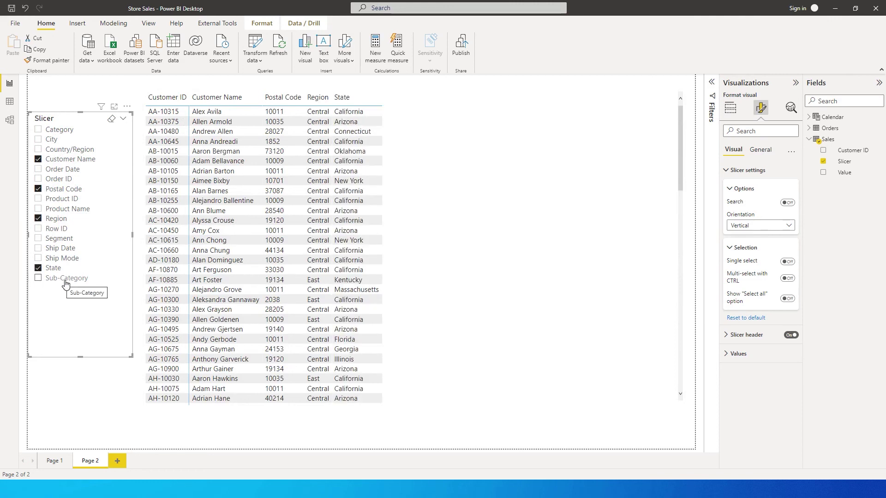
click(66, 279)
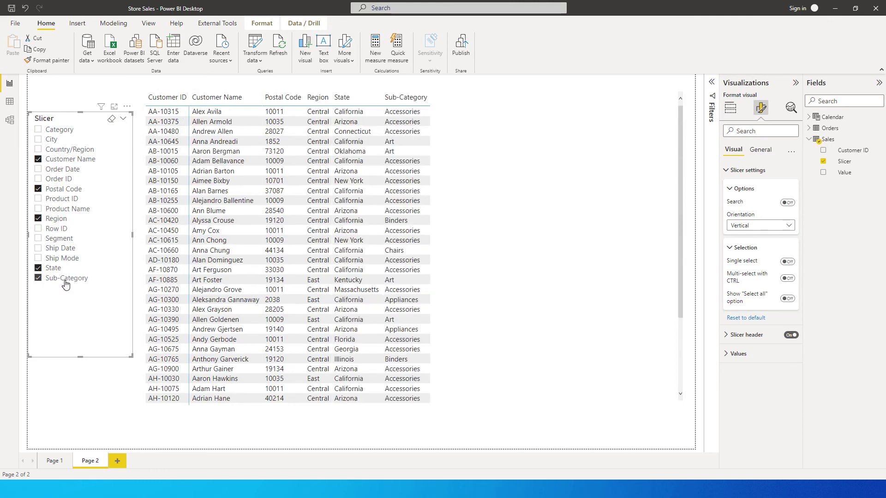
click(65, 131)
click(53, 139)
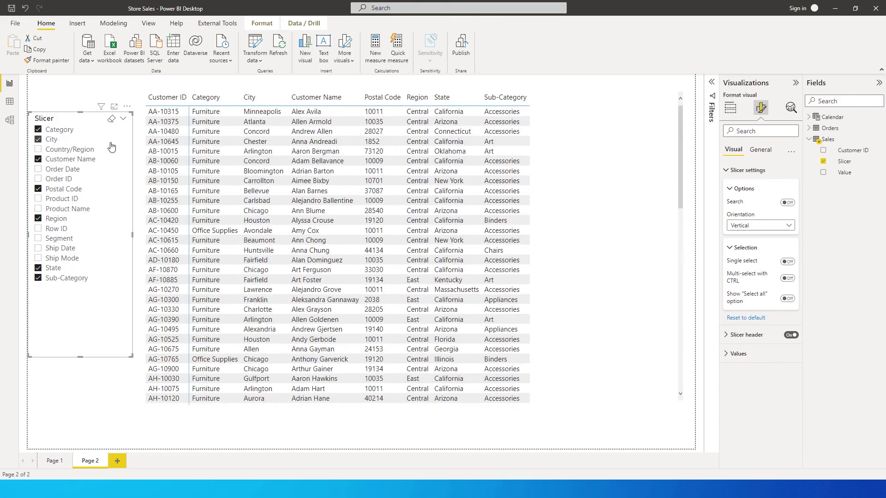